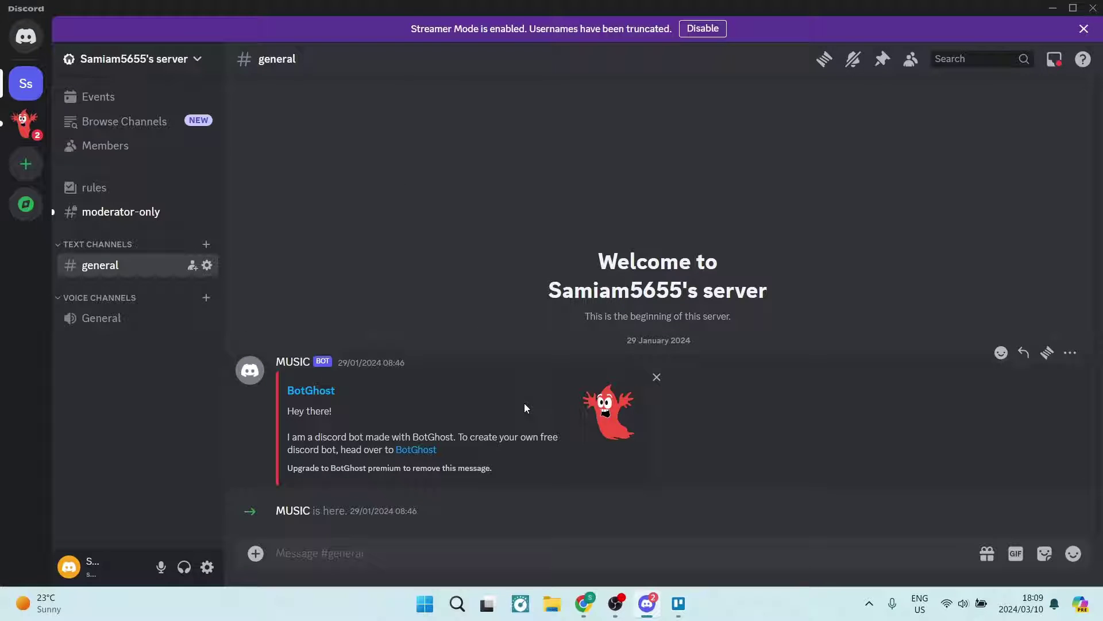
# Review Google's AI overview confirming Discord deactivated Clyde, highlighting the sentence on new features.
pyautogui.click(585, 603)
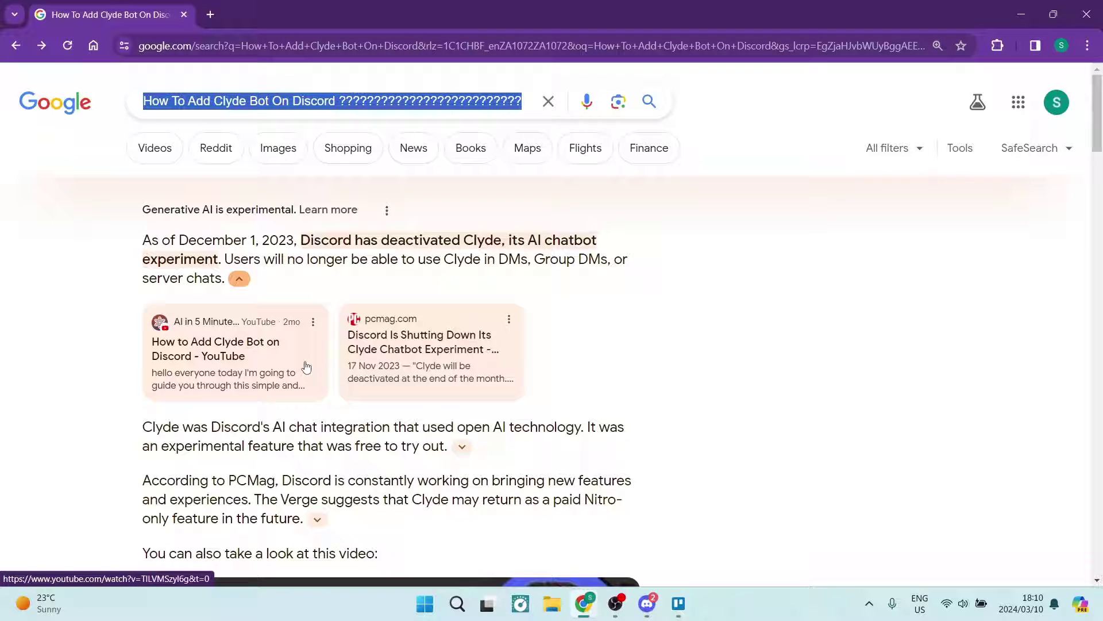
pyautogui.scroll(-1, 333, 421)
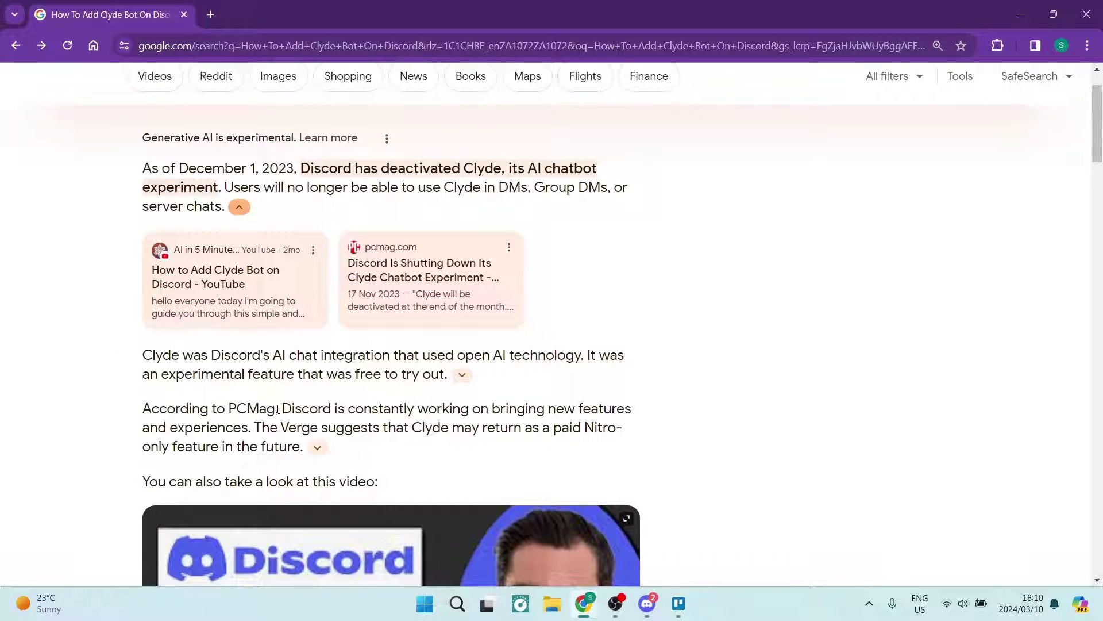
pyautogui.moveTo(290, 408)
pyautogui.mouseDown()
pyautogui.moveTo(496, 410)
pyautogui.moveTo(281, 429)
pyautogui.mouseUp()
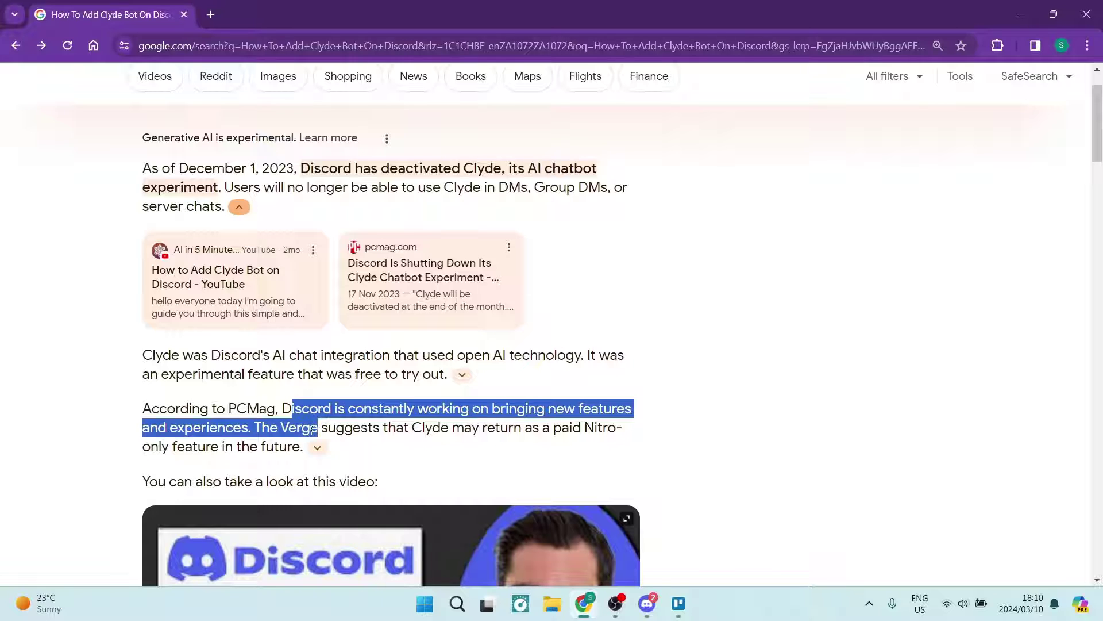
pyautogui.scroll(1, 69, 385)
pyautogui.click(103, 292)
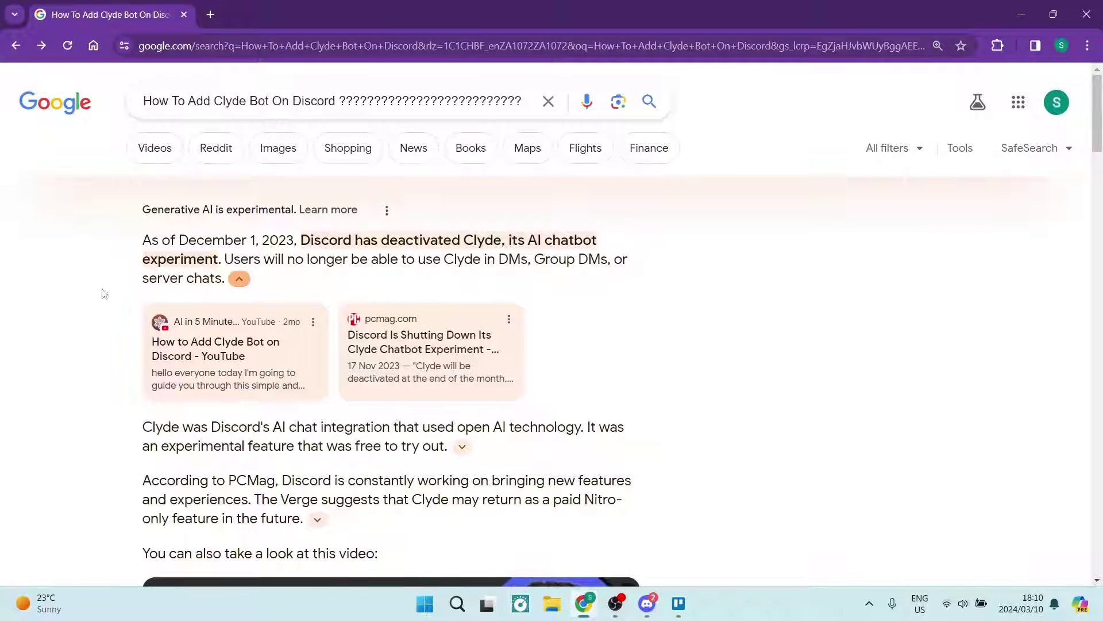
pyautogui.moveTo(647, 603)
pyautogui.click(679, 604)
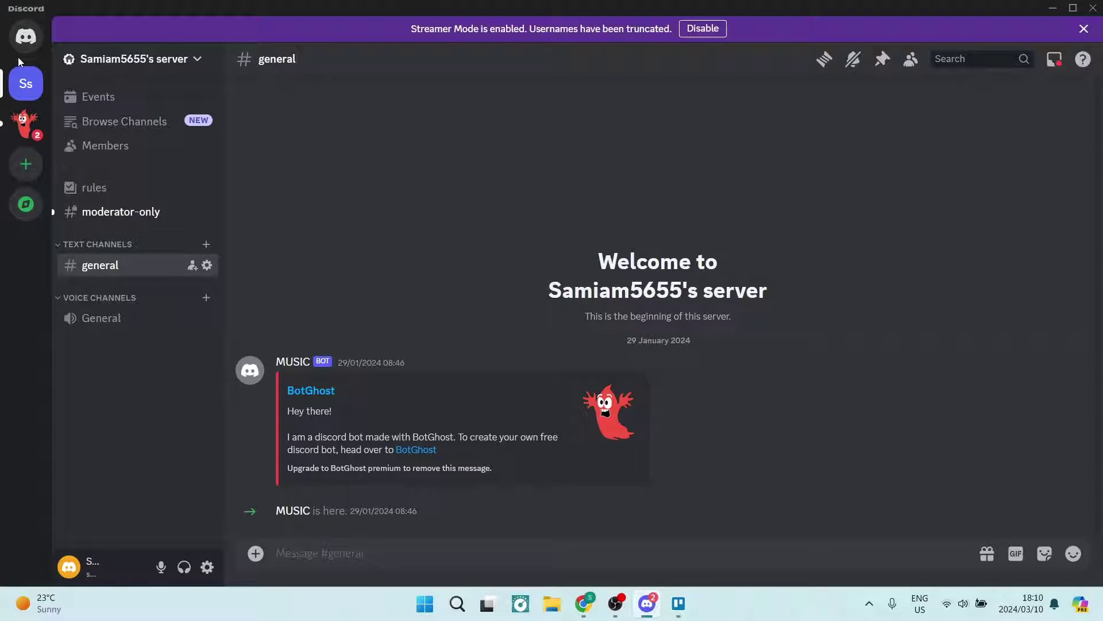
pyautogui.click(26, 84)
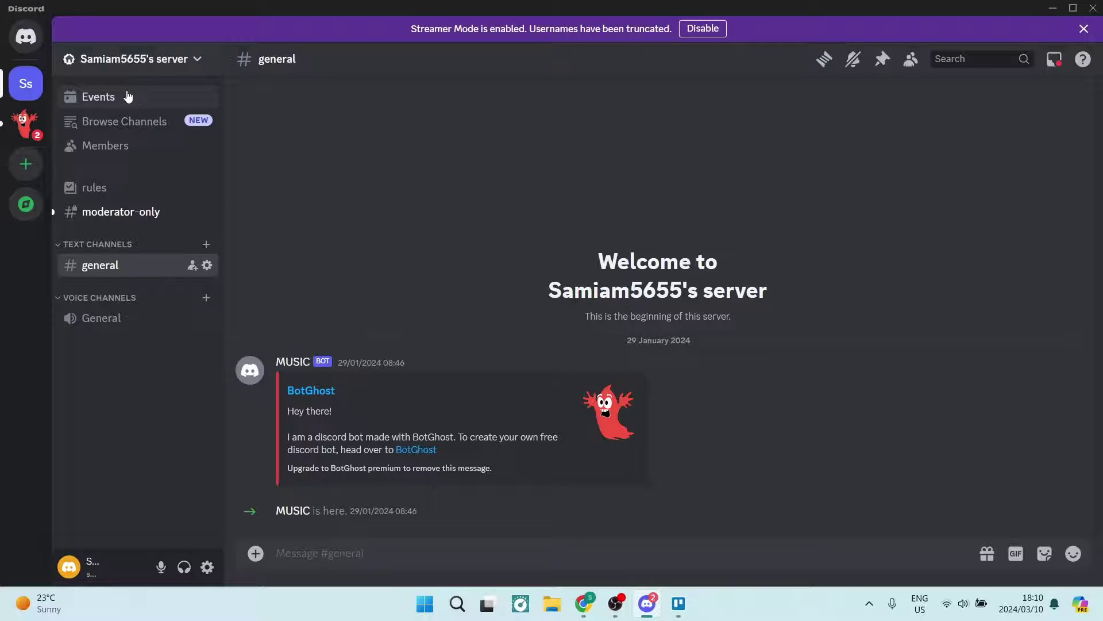
pyautogui.click(171, 66)
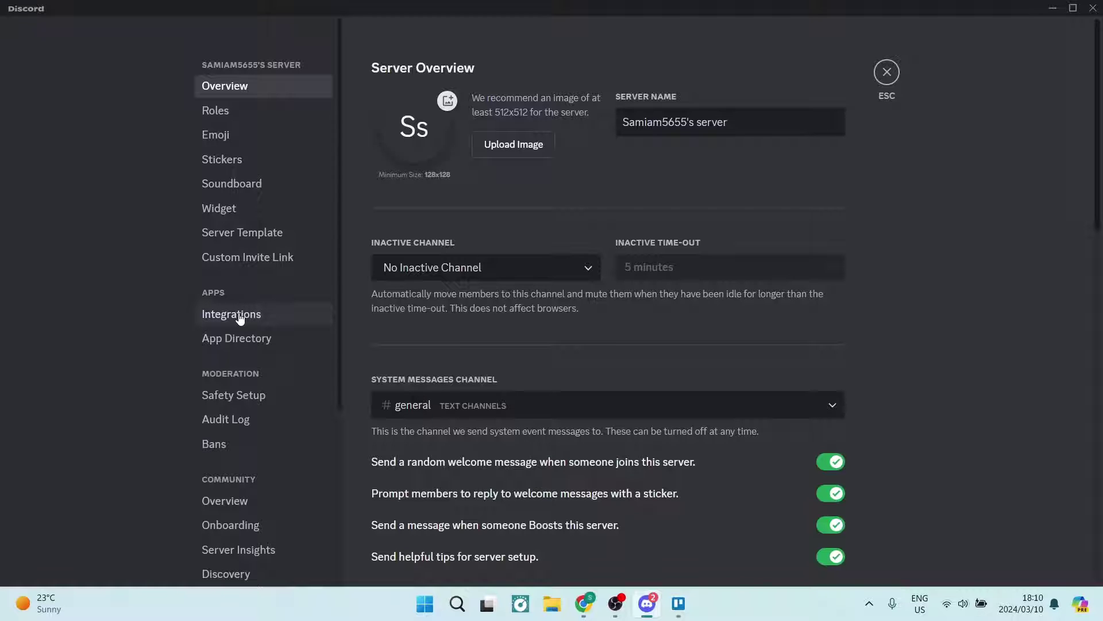
# Check the server's Integrations page for Clyde among bots and apps, then close settings.
pyautogui.moveTo(263, 258)
pyautogui.click(239, 316)
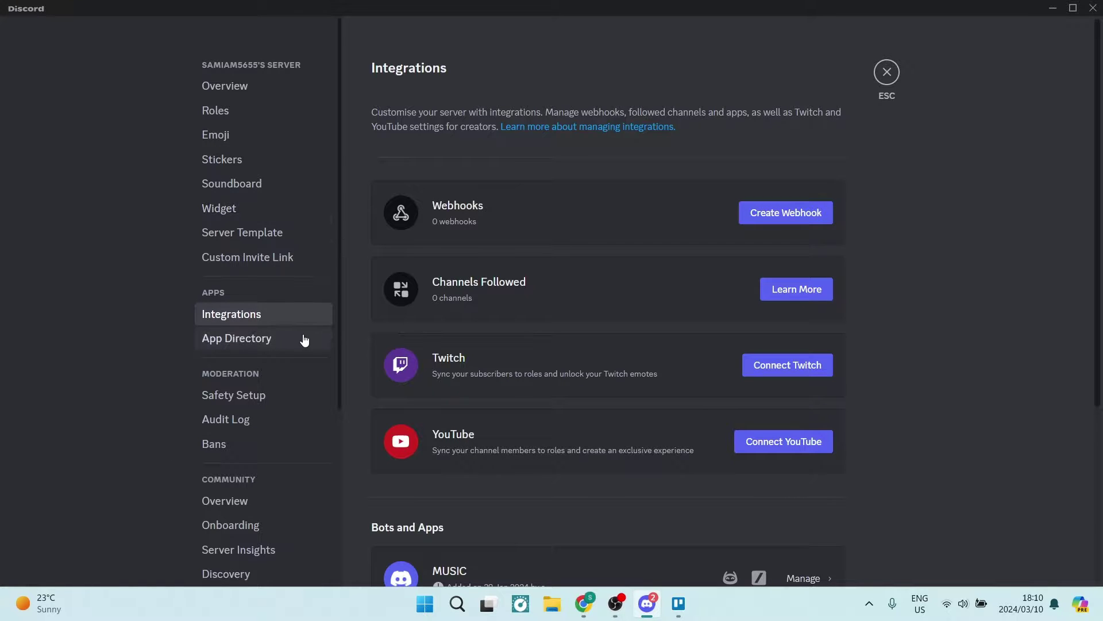
pyautogui.click(887, 72)
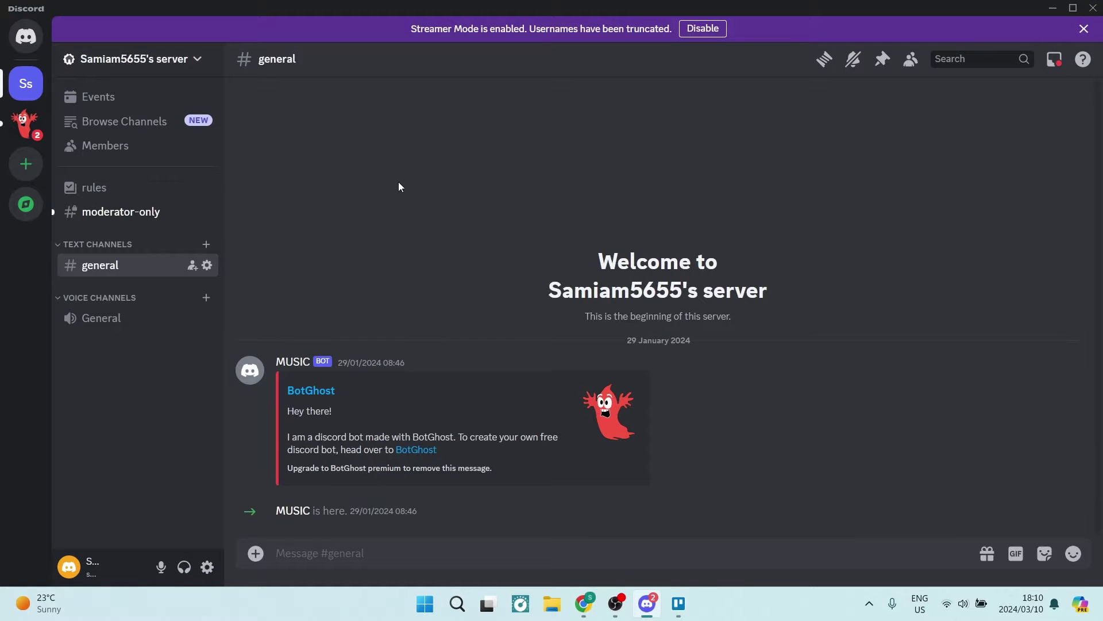